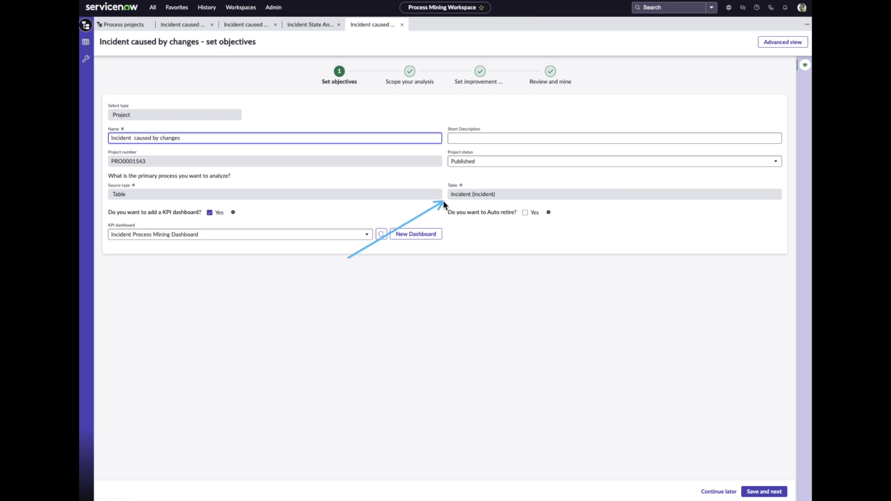
# Add the filter condition "Caused by Change is not empty" to the Incident table in the project's analysis scope
pyautogui.click(409, 72)
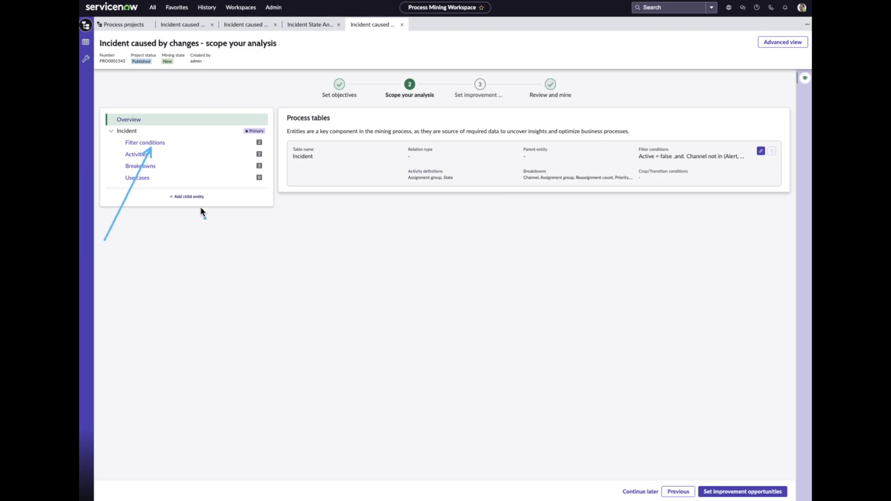
pyautogui.click(144, 144)
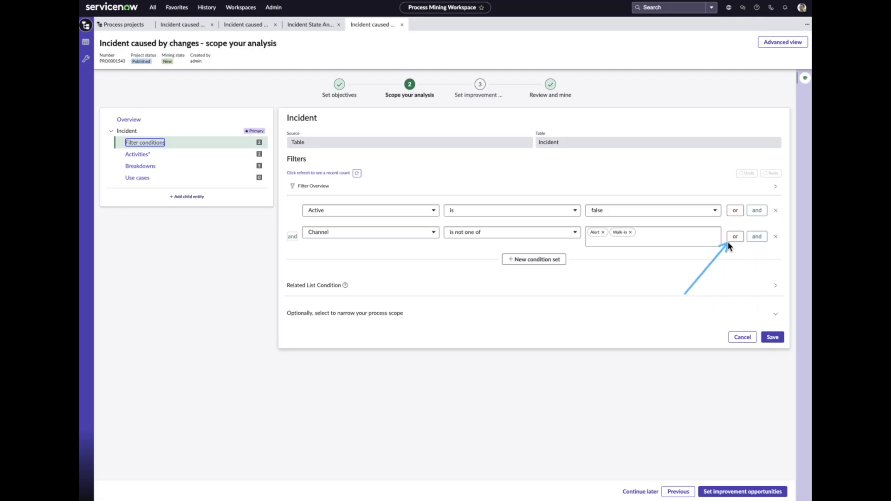
pyautogui.click(756, 237)
pyautogui.click(395, 265)
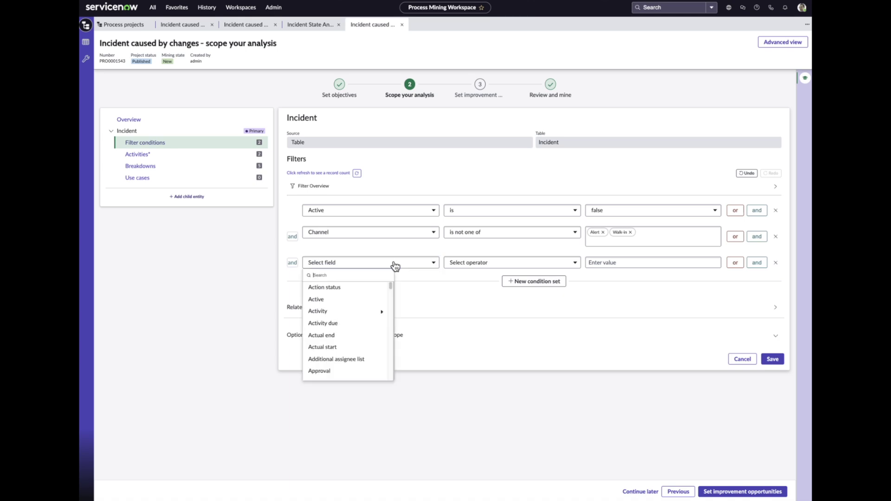
pyautogui.write('caused')
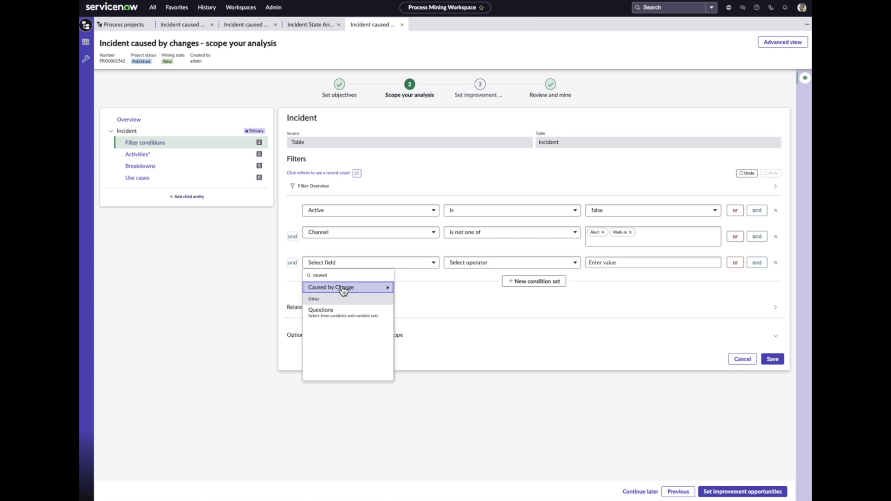
pyautogui.click(343, 287)
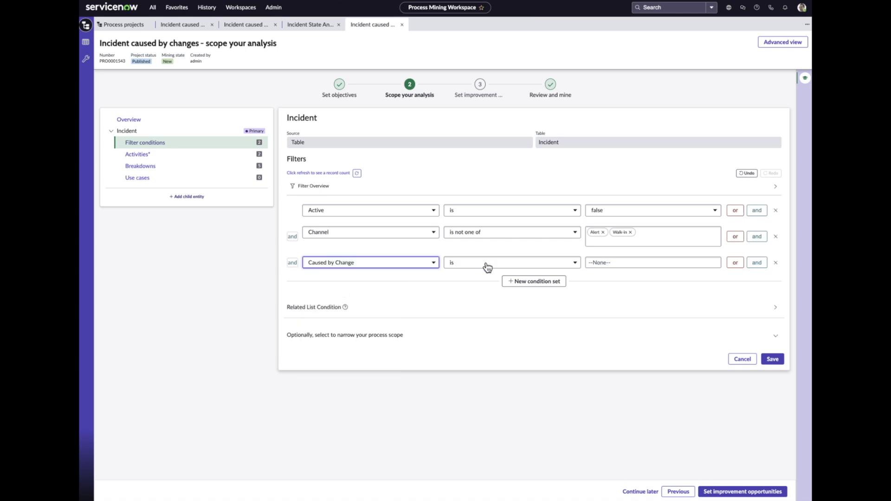
pyautogui.click(487, 269)
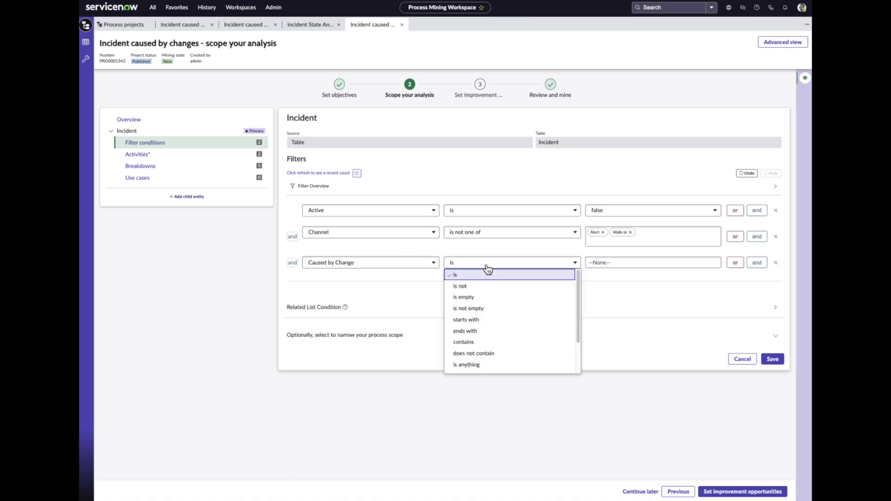
pyautogui.click(490, 309)
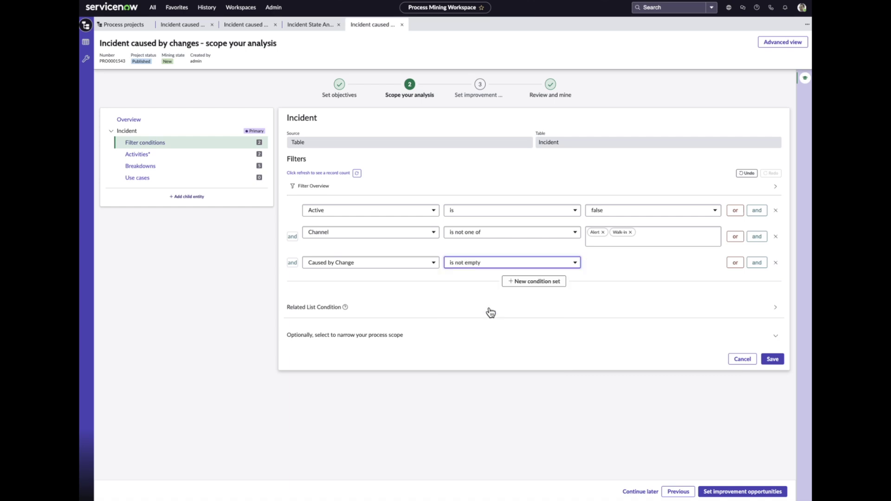
# Refresh the matching record count and save the Incident filter conditions
pyautogui.click(357, 174)
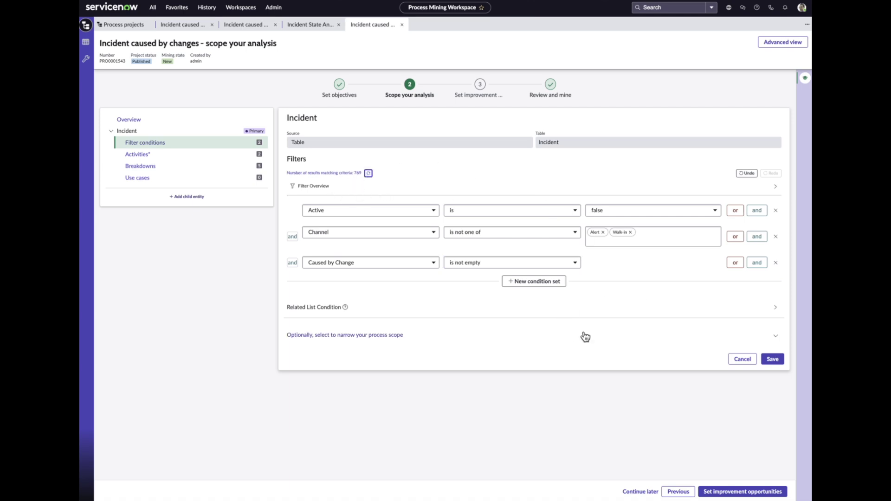
pyautogui.click(773, 360)
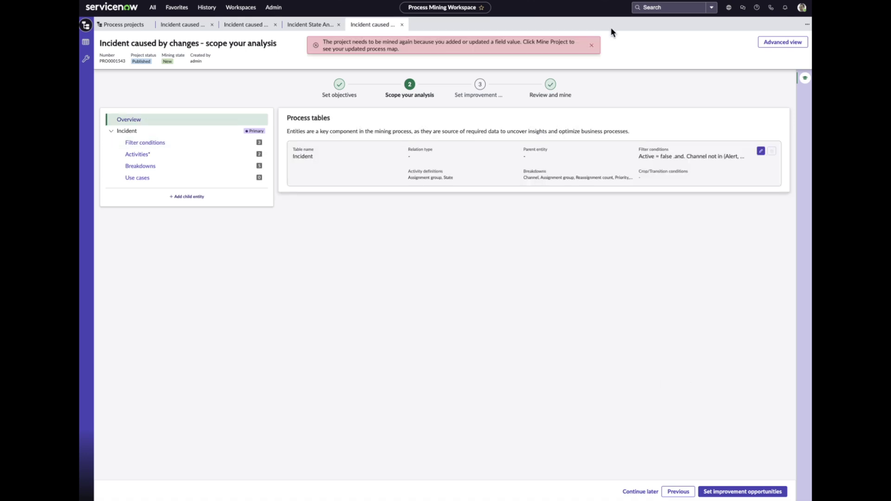
pyautogui.click(591, 46)
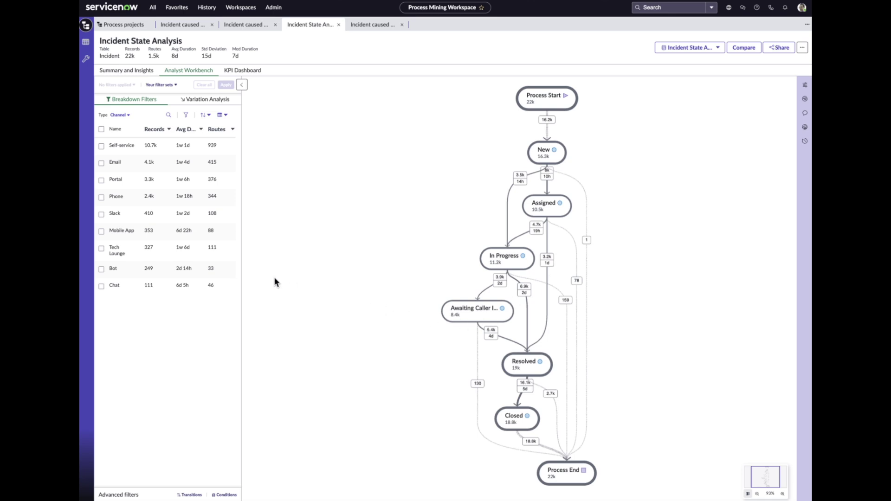
# Filter the Incident State Analysis process map with the advanced condition "Caused by Change is not empty"
pyautogui.moveTo(126, 239); pyautogui.dragTo(132, 58)
pyautogui.moveTo(118, 424)
pyautogui.mouseDown()
pyautogui.moveTo(182, 487)
pyautogui.moveTo(170, 485)
pyautogui.moveTo(212, 492)
pyautogui.mouseUp()
pyautogui.click(226, 495)
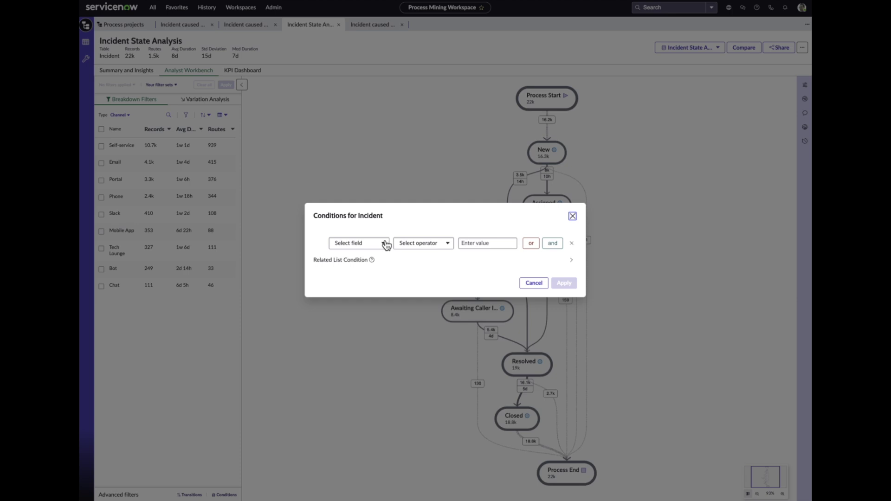
pyautogui.click(384, 242)
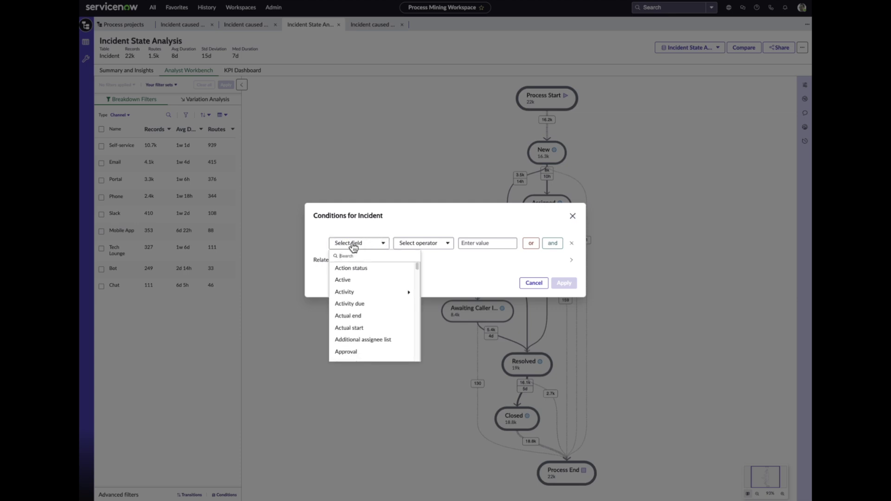
pyautogui.write('chang')
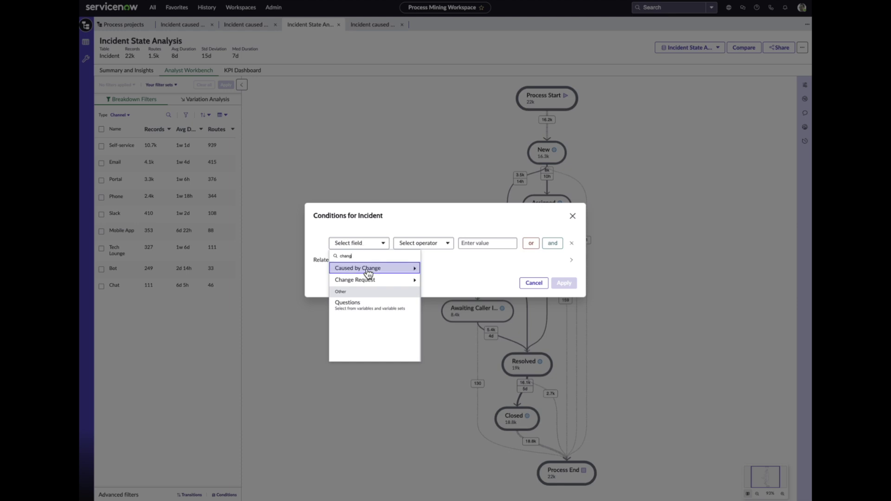
pyautogui.click(368, 273)
pyautogui.click(433, 246)
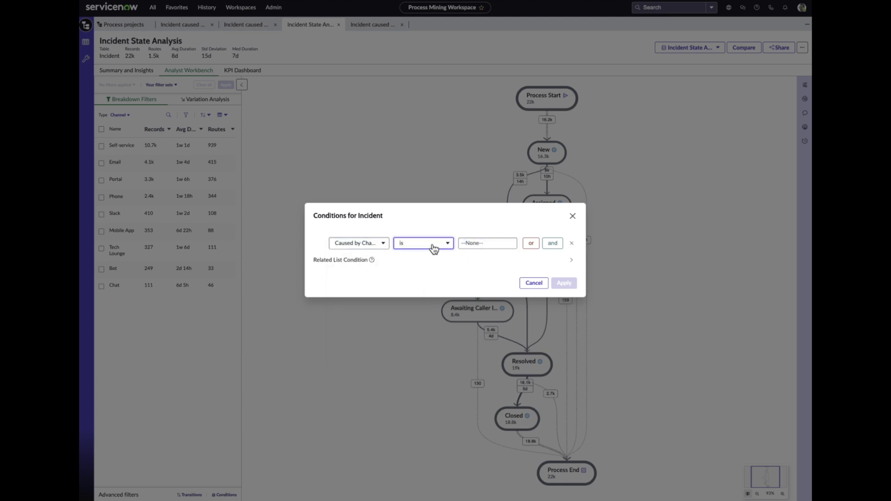
pyautogui.click(431, 289)
pyautogui.click(563, 285)
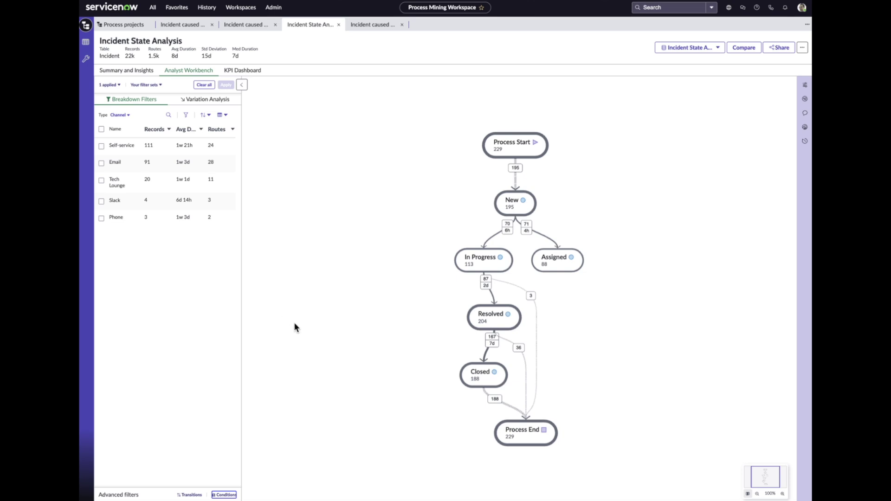
# Open the saved filter sets of the Incident State Analysis
pyautogui.moveTo(372, 289)
pyautogui.mouseDown()
pyautogui.moveTo(517, 154)
pyautogui.moveTo(490, 151)
pyautogui.mouseUp()
pyautogui.moveTo(143, 243); pyautogui.dragTo(154, 90)
pyautogui.click(156, 86)
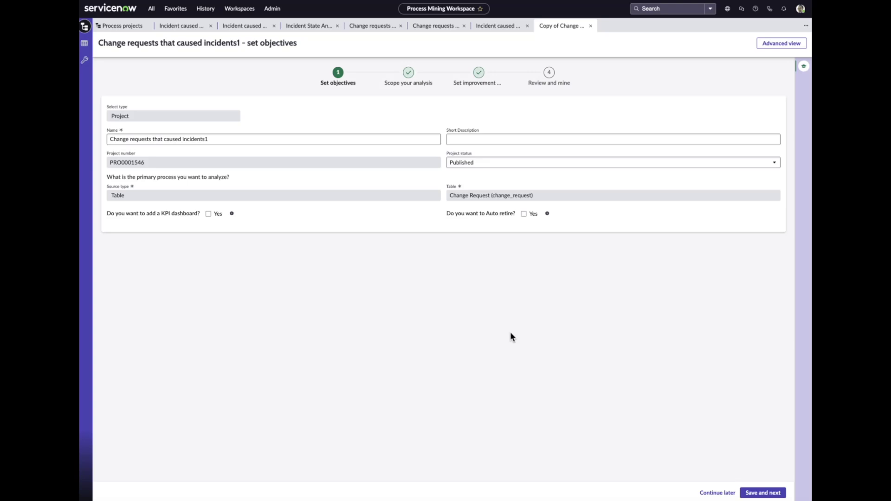
# Open the Change Request filter conditions in the project's analysis scope and expand the Related List Condition section
pyautogui.moveTo(368, 333)
pyautogui.mouseDown()
pyautogui.moveTo(449, 224)
pyautogui.moveTo(452, 200)
pyautogui.mouseUp()
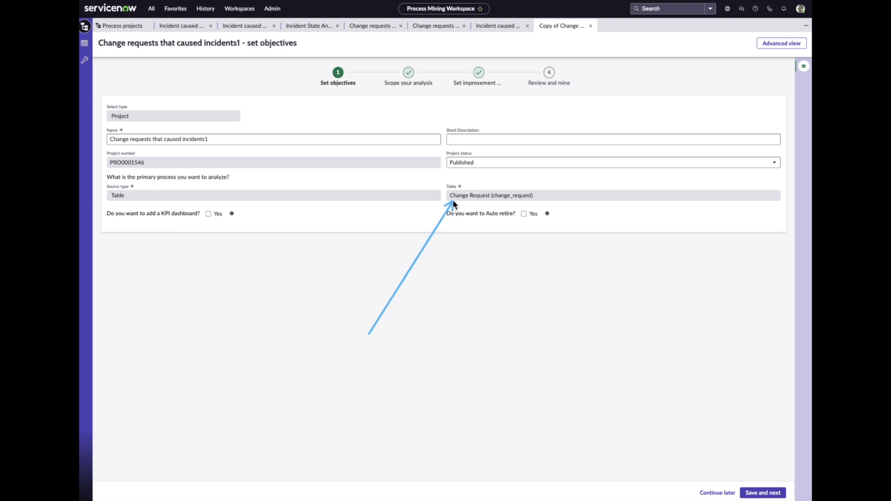
pyautogui.click(408, 75)
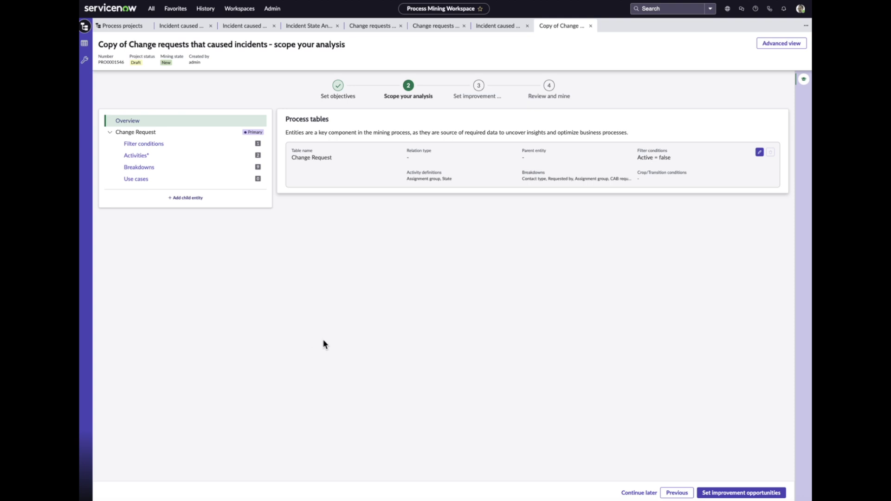
pyautogui.moveTo(115, 242); pyautogui.dragTo(141, 145)
pyautogui.click(144, 145)
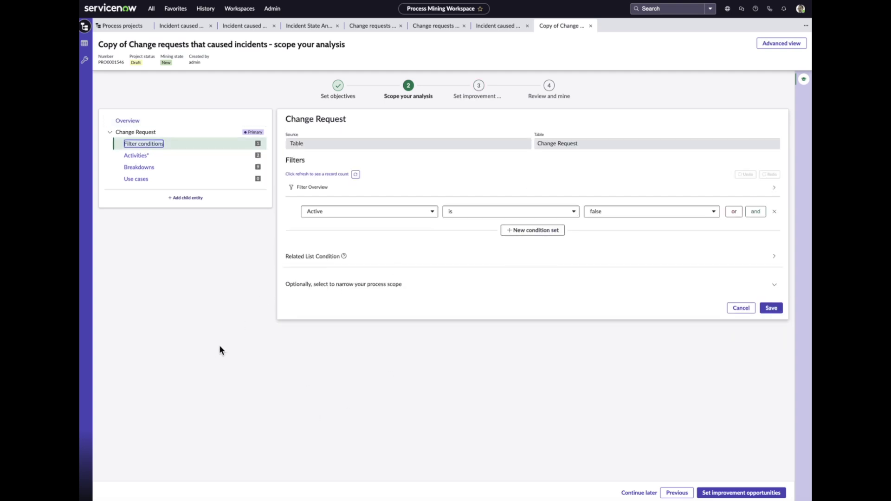
pyautogui.moveTo(188, 324); pyautogui.dragTo(289, 262)
pyautogui.click(302, 258)
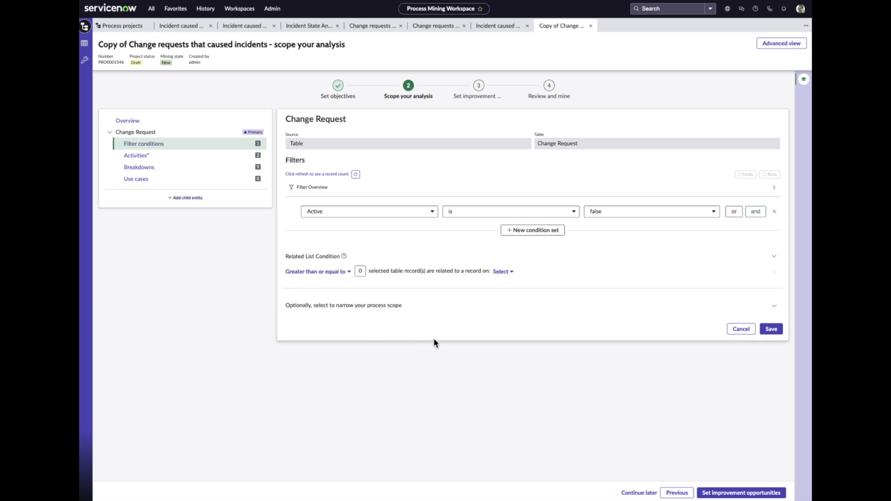
# Set the related list condition to records related through Incident->Caused by Change
pyautogui.moveTo(442, 354); pyautogui.dragTo(496, 277)
pyautogui.click(499, 272)
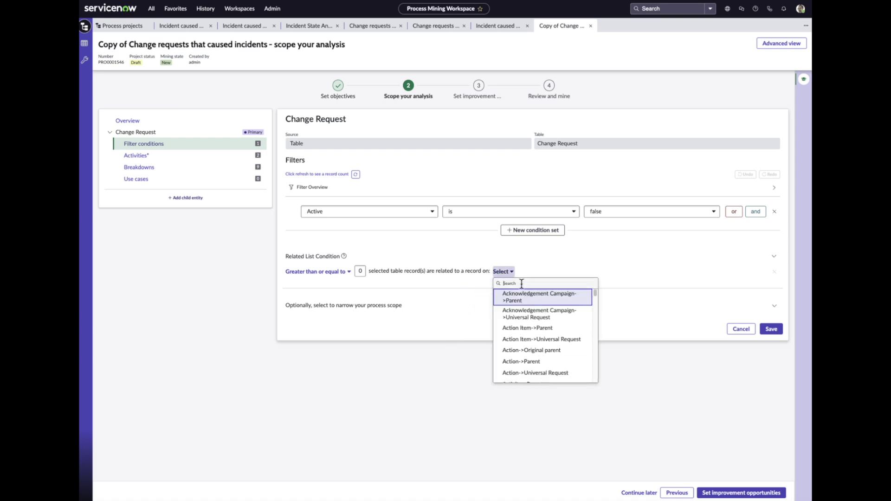
pyautogui.write('casued')
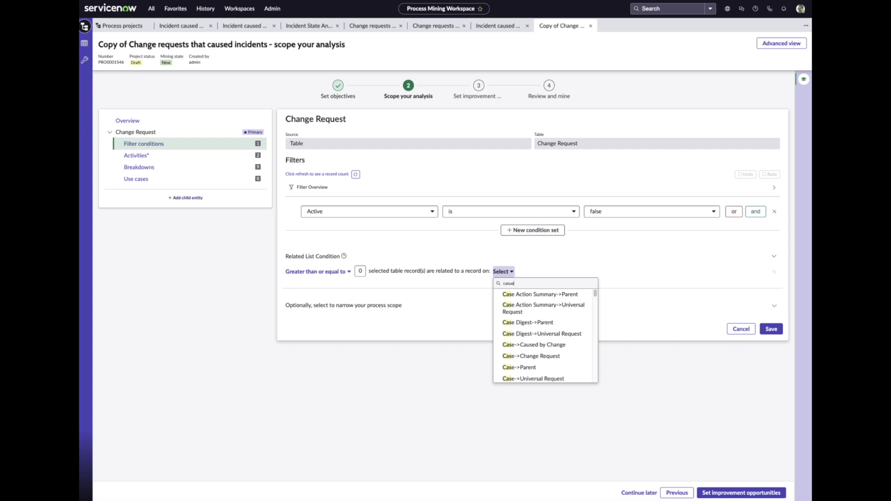
pyautogui.press('BackSpace')
pyautogui.press('BackSpace')
pyautogui.write('used n')
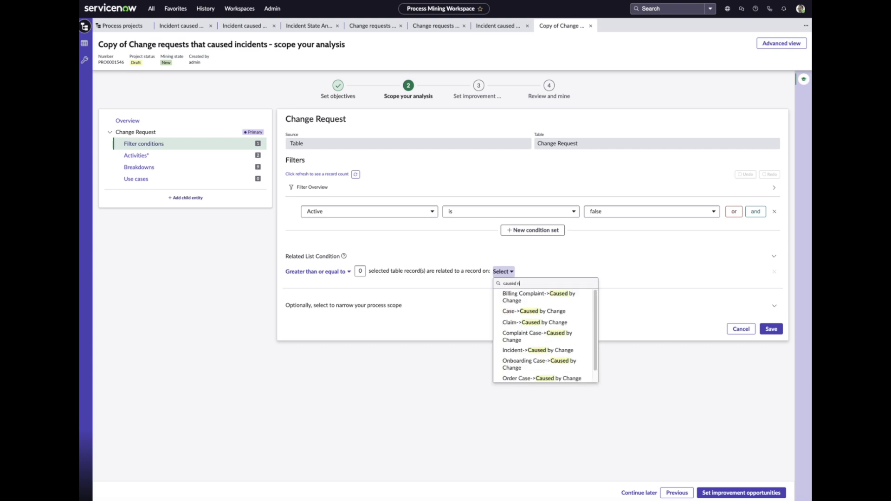
pyautogui.write('y')
pyautogui.press('BackSpace')
pyautogui.press('BackSpace')
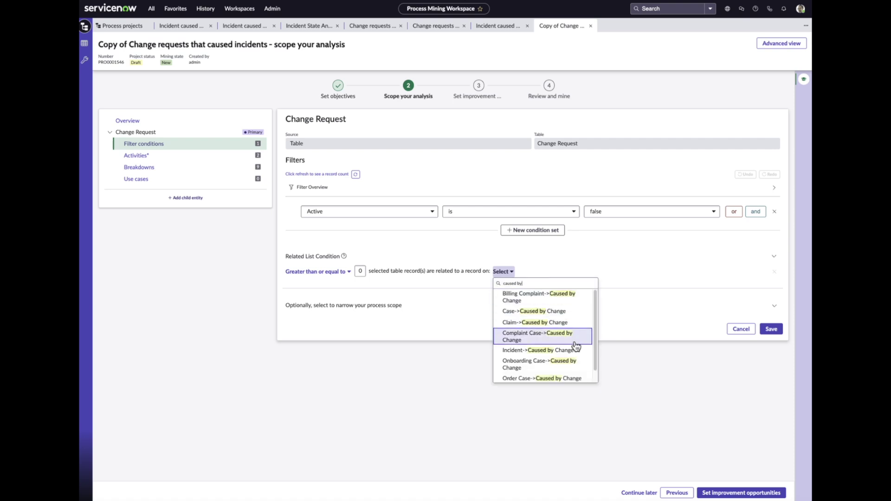
pyautogui.click(527, 355)
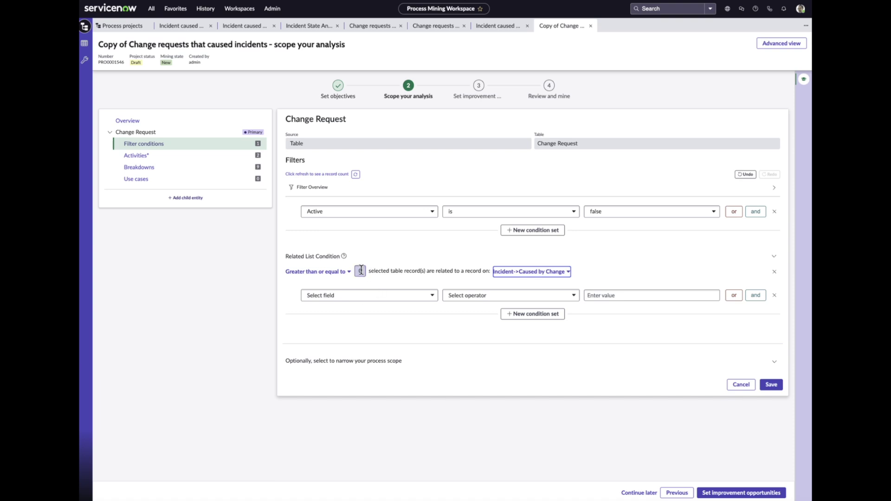
# Set the related list condition to greater than or equal to 1 record and save the filters after refreshing the record count
pyautogui.click(361, 270)
pyautogui.click(421, 245)
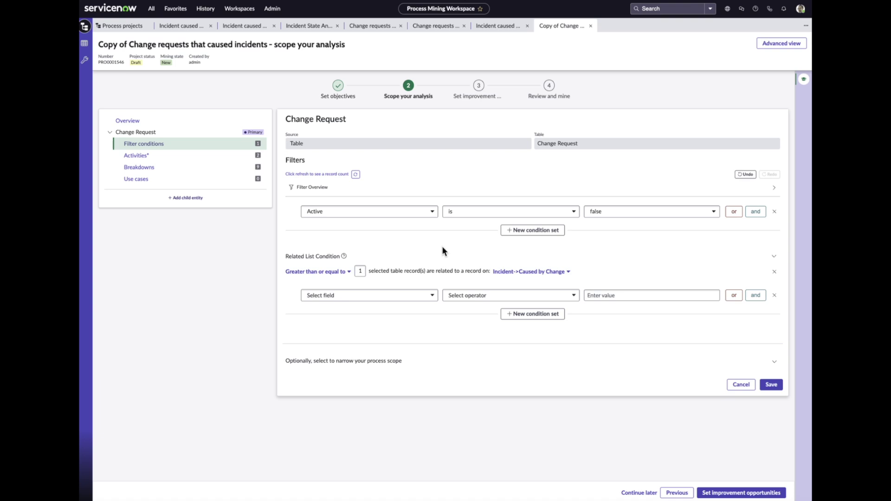
pyautogui.click(360, 174)
pyautogui.click(769, 385)
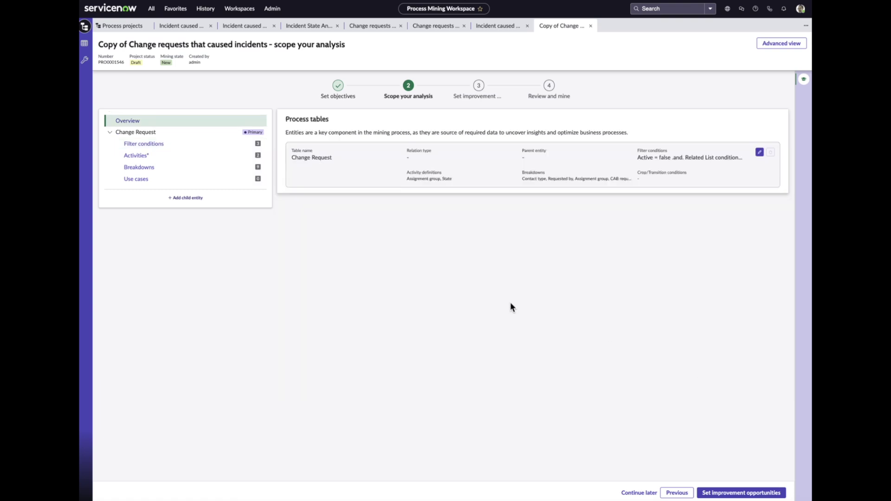